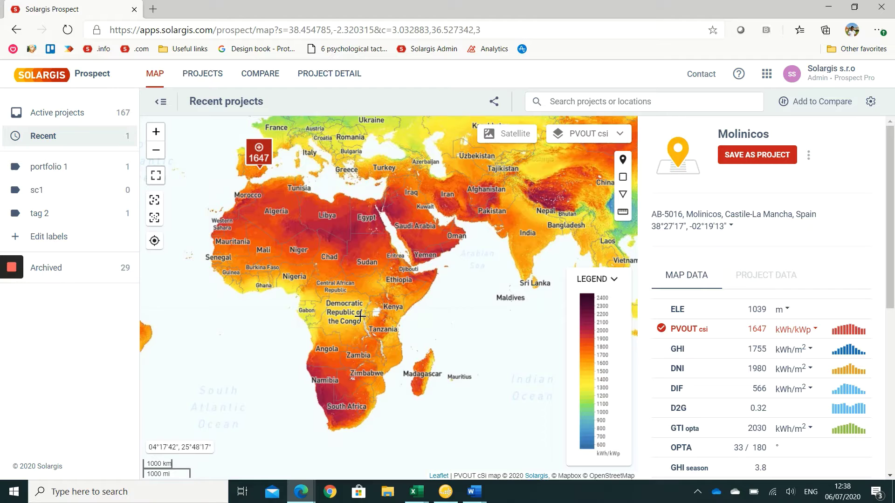
- Pan and zoom the map from southern Africa down to the Western Cape around Cape Town
drag(352, 341, 386, 345)
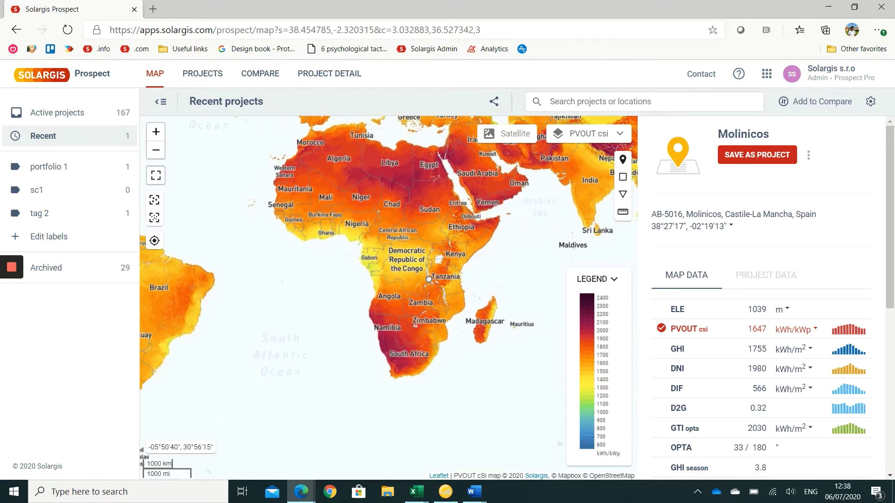
scroll(387, 345, up, 1)
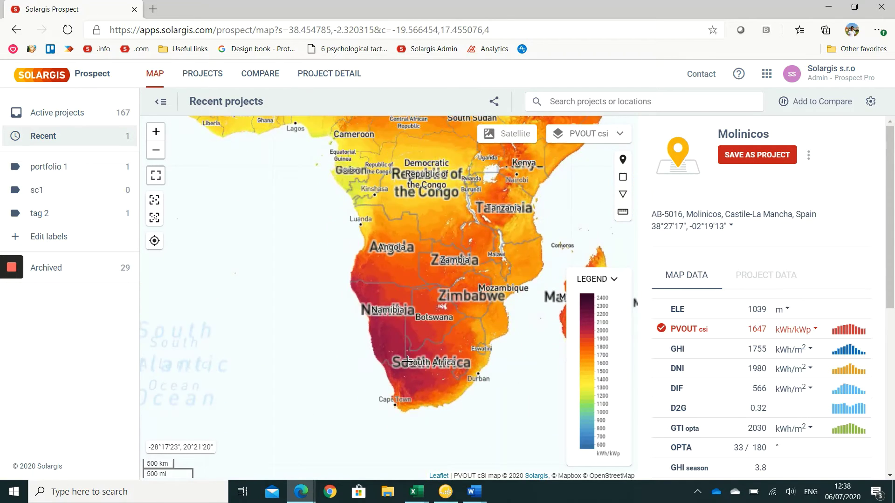
scroll(402, 356, up, 1)
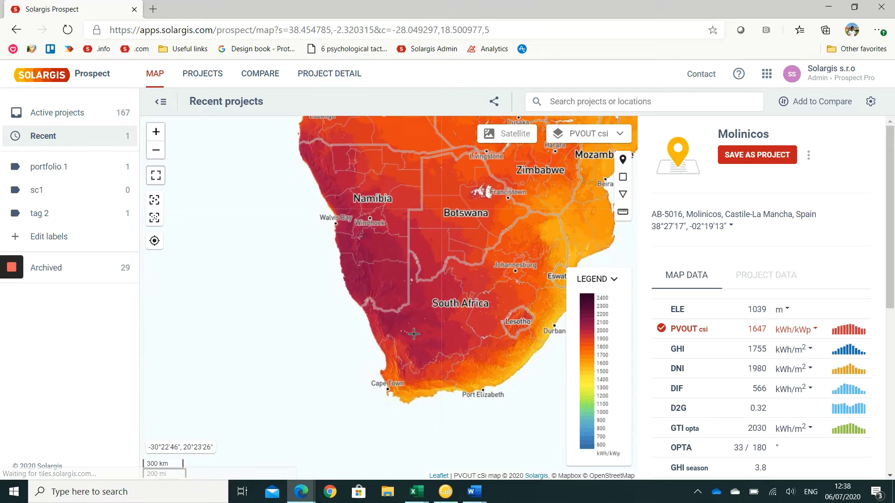
drag(403, 407, 414, 334)
scroll(413, 334, up, 1)
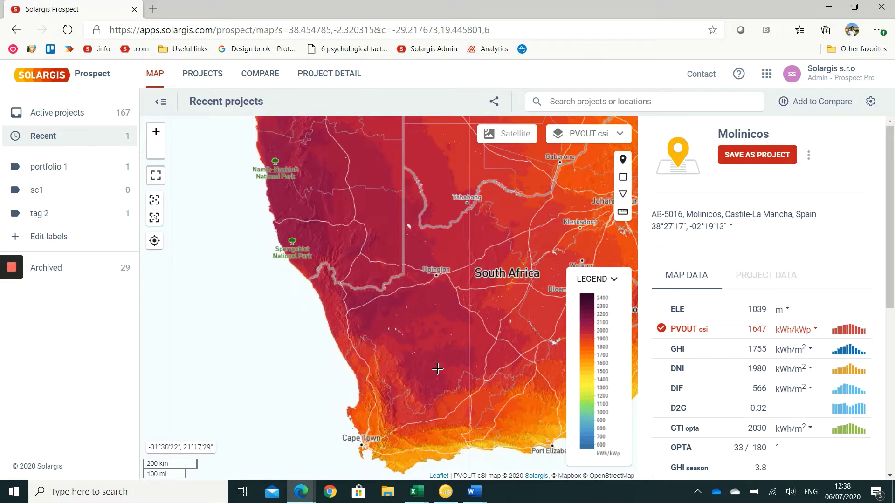
drag(442, 382, 413, 279)
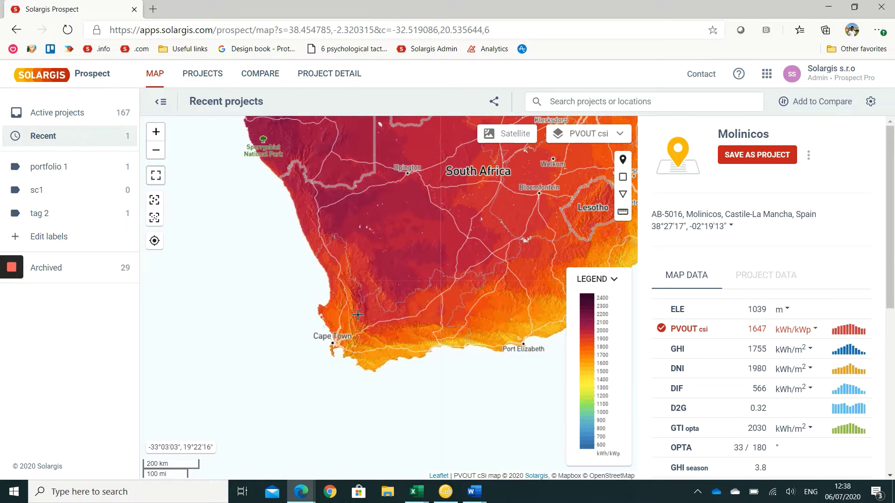
scroll(357, 315, up, 1)
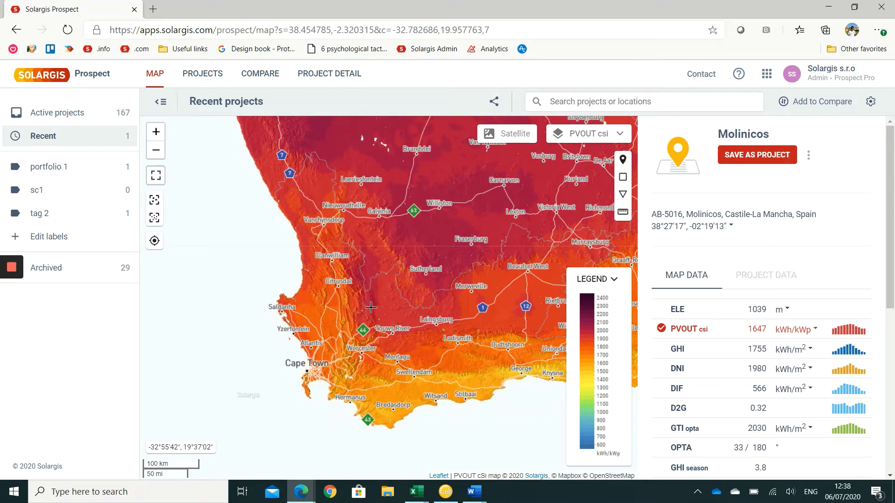
- Switch the map layer to ELE elevation and zoom in toward Ceres
click(685, 311)
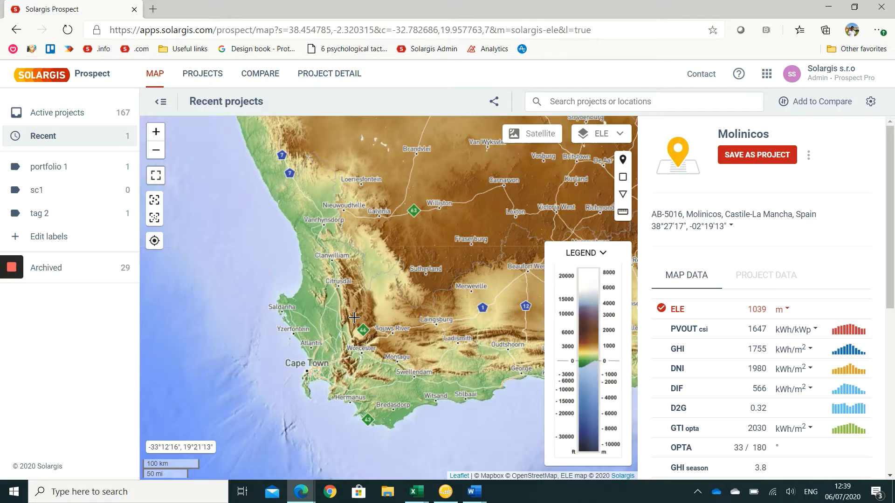
scroll(357, 322, up, 2)
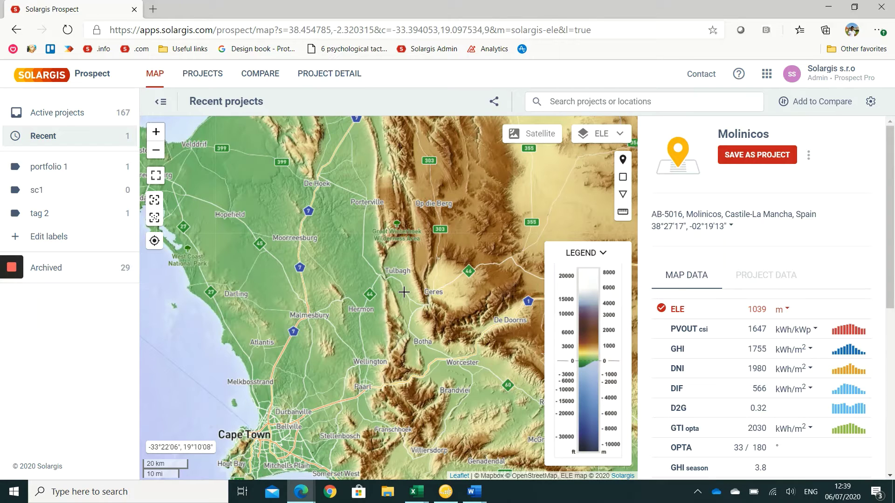
- Save a site near Ceres (ELE 192 m) as project Witzenberg Local Municipality and open it
click(404, 292)
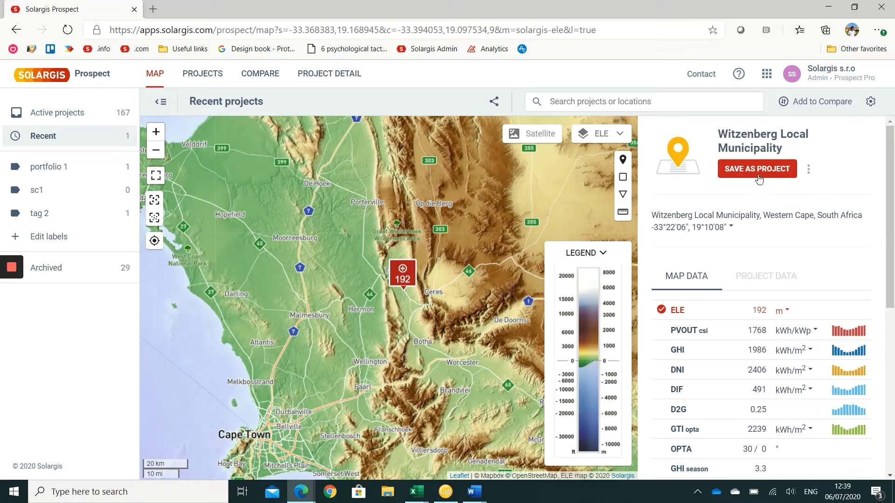
click(759, 173)
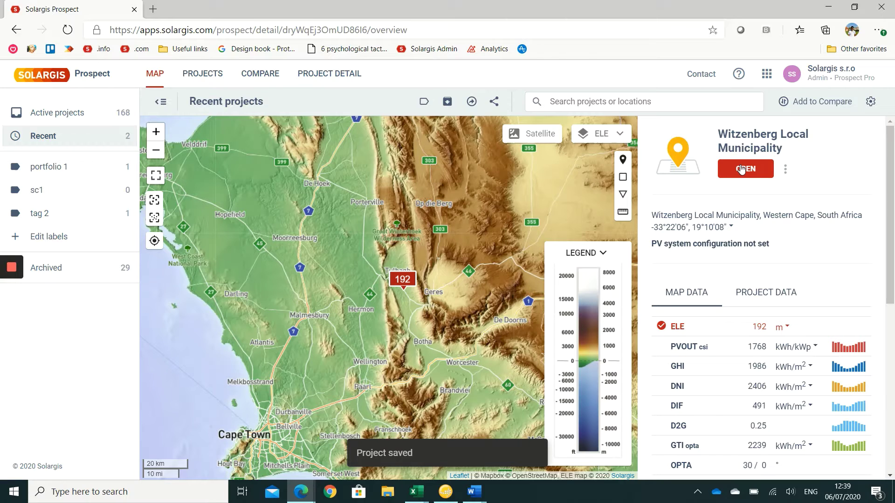
click(742, 170)
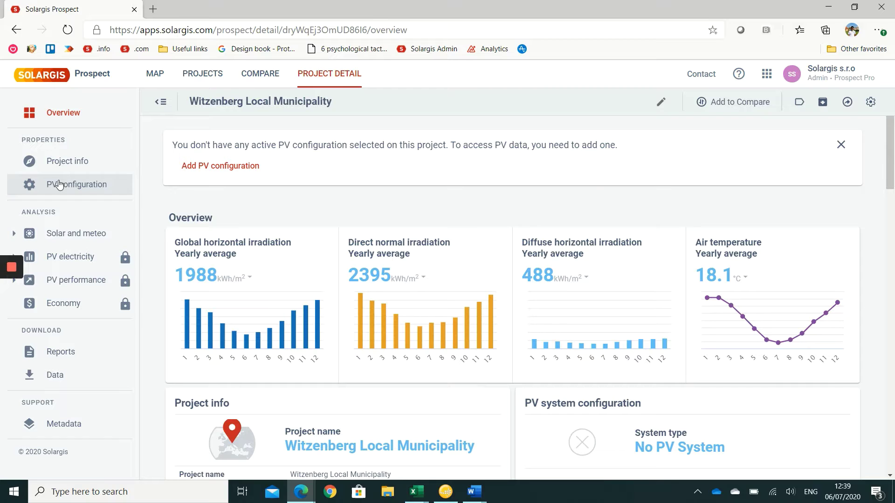
- Show the project info page down to its horizon and sunpath charts
click(68, 162)
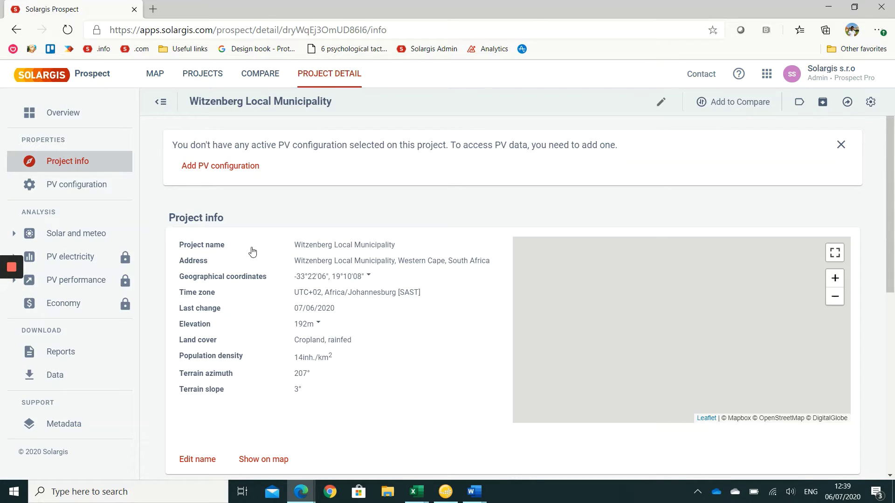
scroll(435, 336, down, 5)
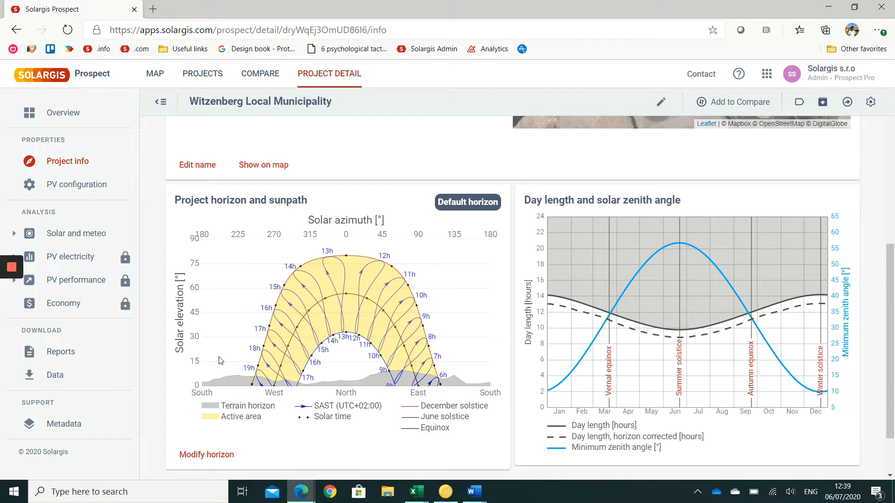
- Open the Modify horizon dialog listing the terrain horizon's azimuth:elevation points
click(212, 459)
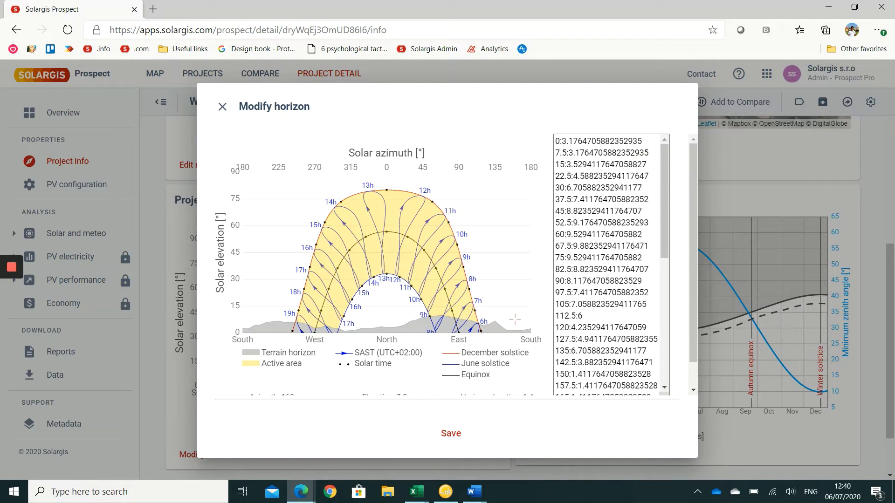
- Raise the horizon to about 29° around azimuth 226–258°
scroll(665, 231, down, 5)
scroll(664, 231, up, 5)
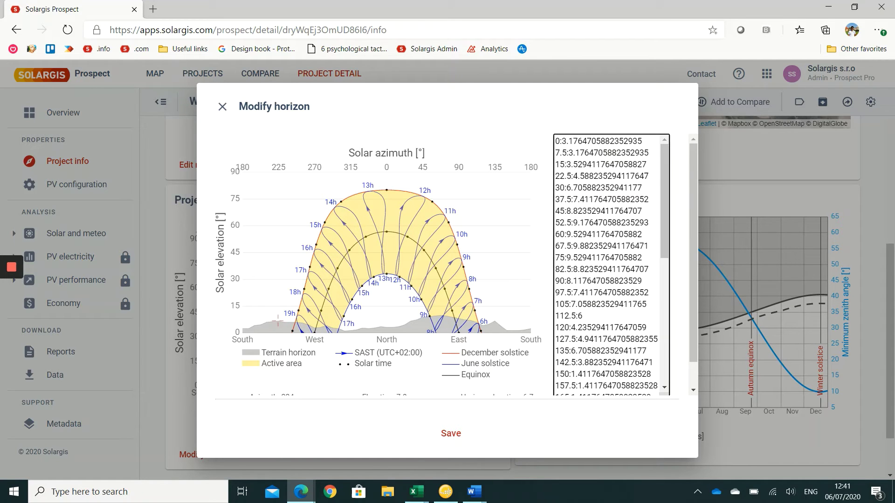
mouse_move(280, 325)
mouse_down()
mouse_move(303, 280)
mouse_move(339, 279)
mouse_move(348, 243)
mouse_move(383, 326)
mouse_up()
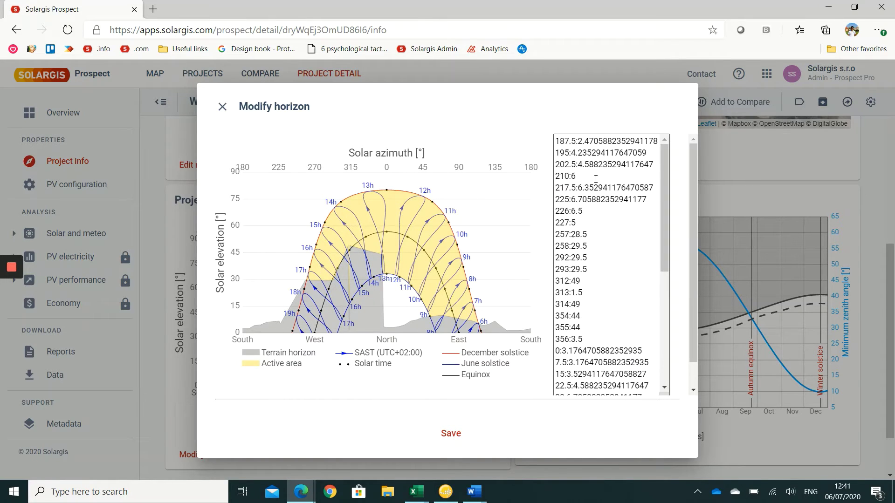
drag(664, 168, 661, 346)
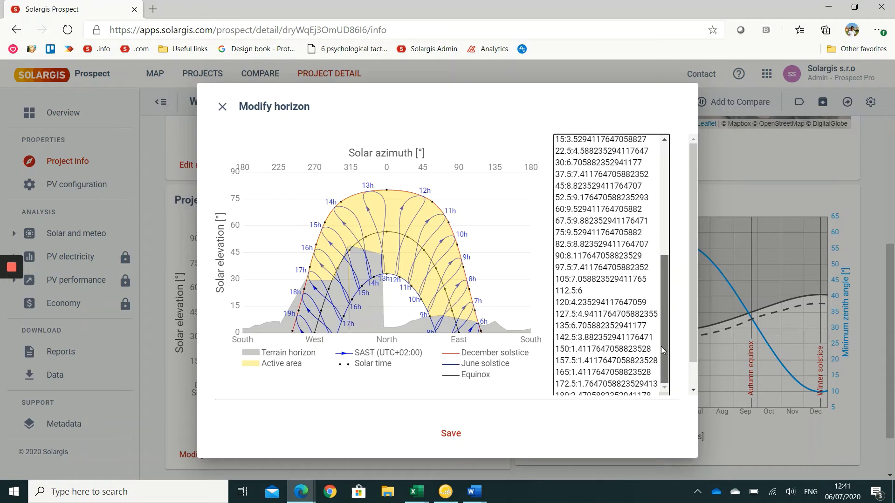
- Undo that edit and restore the default horizon profile in 7.5° azimuth steps
scroll(416, 333, down, 1)
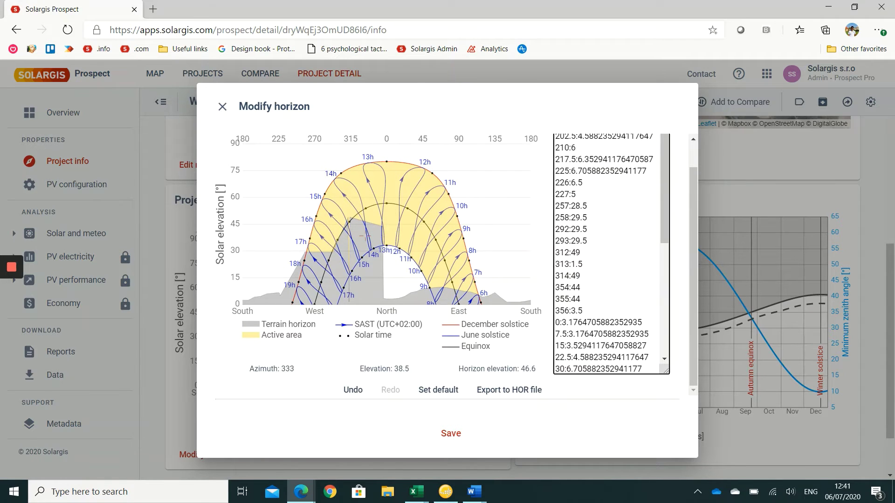
click(357, 394)
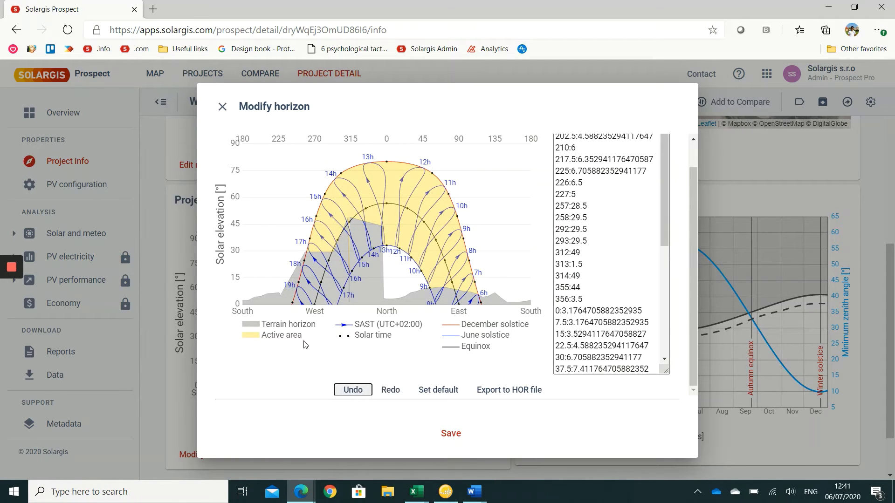
click(444, 392)
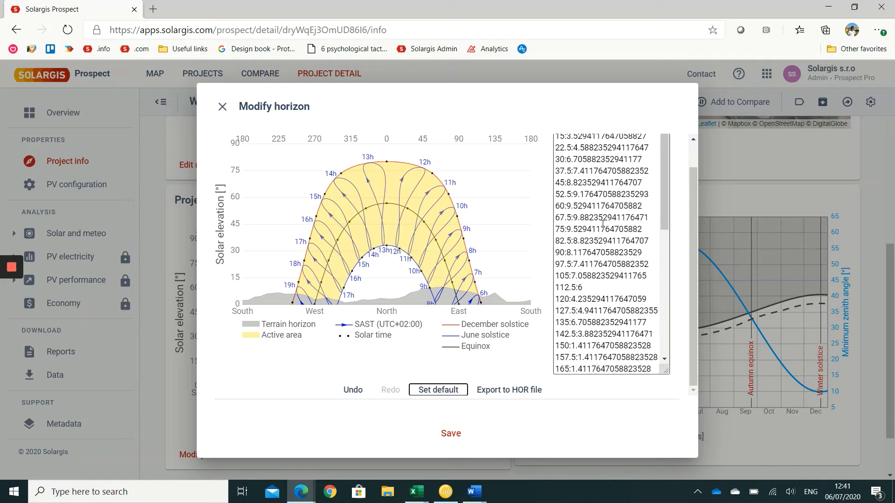
drag(664, 225, 671, 280)
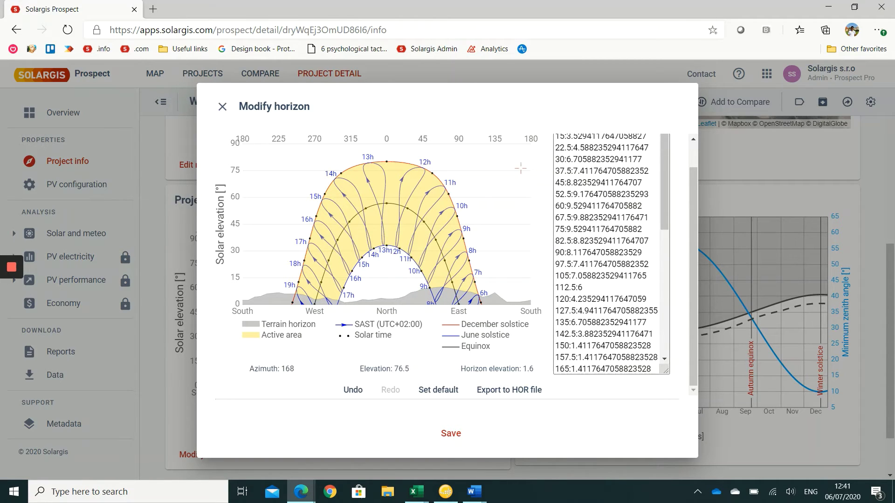
- Export the horizon to a Witzenberg Local Municipality .HOR file
click(509, 390)
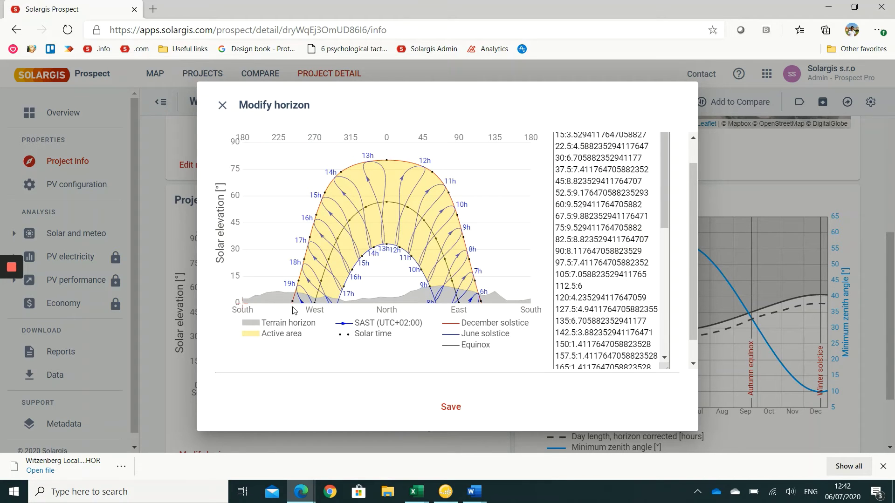
drag(664, 176, 664, 140)
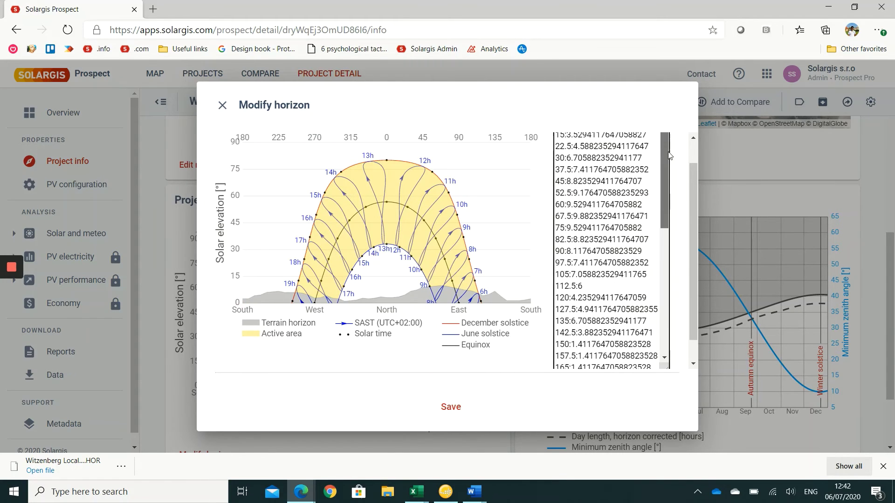
drag(692, 188, 696, 144)
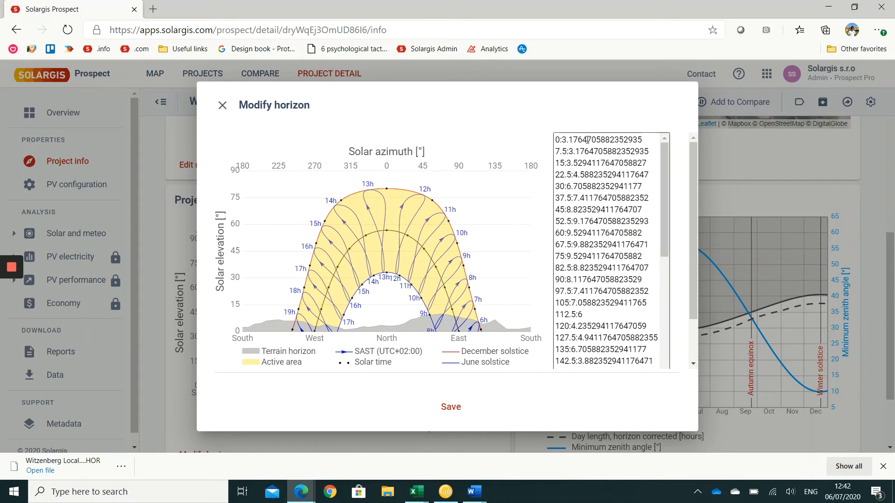
drag(561, 140, 645, 141)
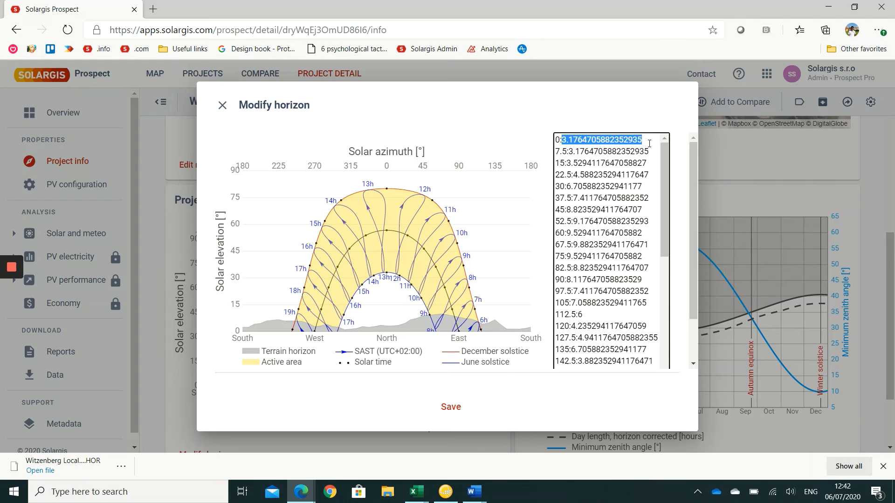
- Change the first horizon entry's elevation to 0, giving 0:0
click(592, 193)
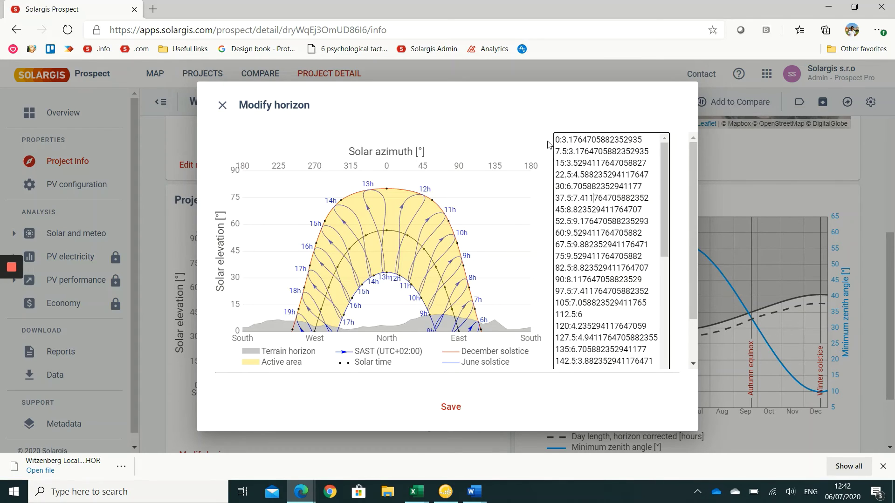
drag(562, 139, 652, 139)
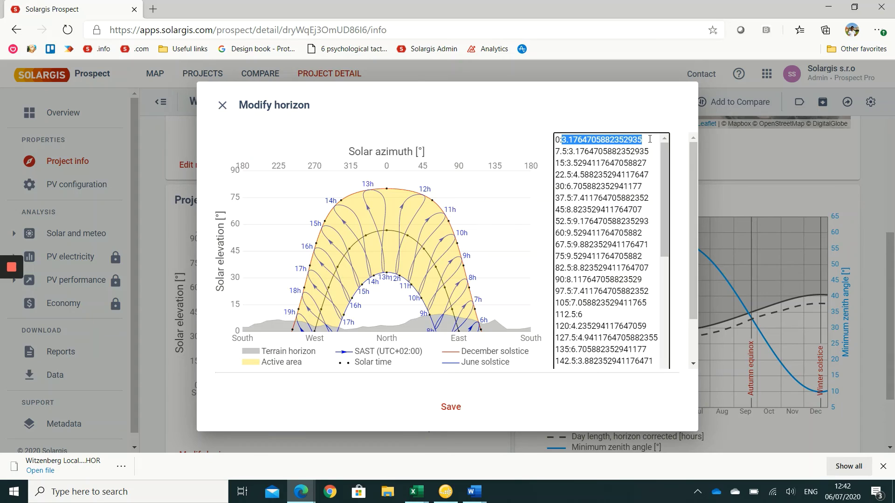
text(0:0)
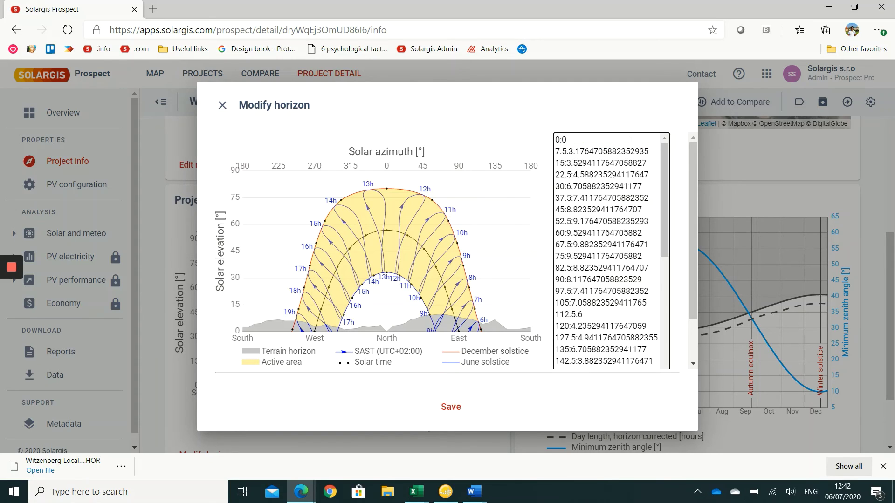
- Delete the middle horizon lines and set the last entry to 352.5:0
key(Right)
key(shift+Right)
drag(583, 171, 654, 328)
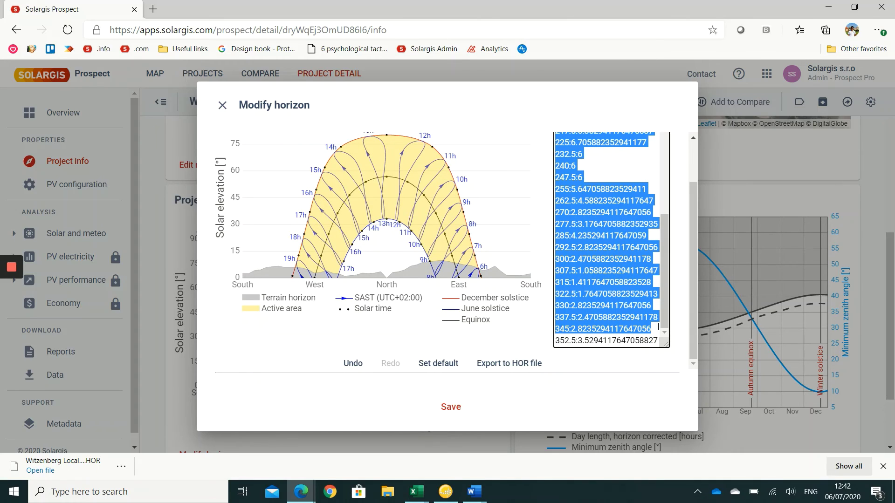
key(BackSpace)
key(Left)
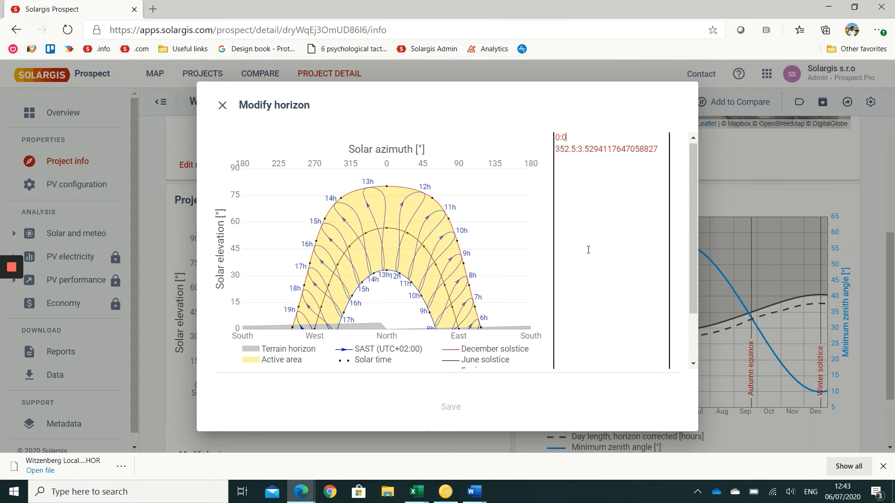
drag(657, 149, 578, 148)
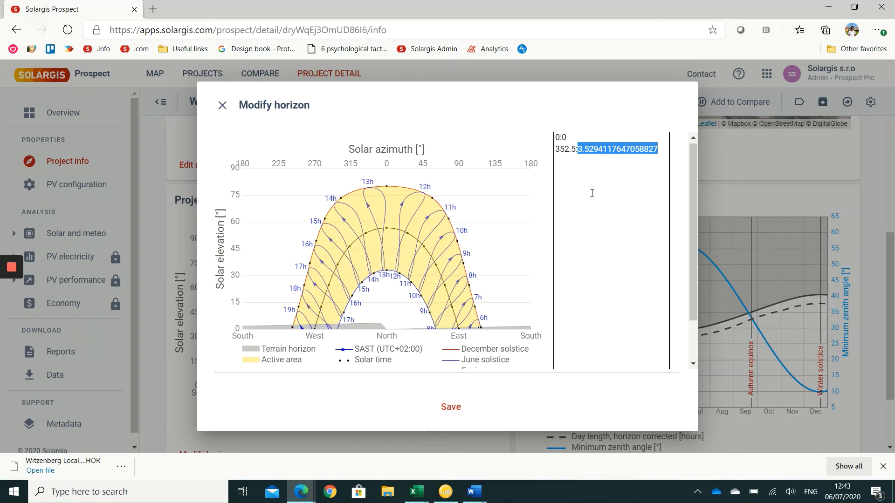
text(0)
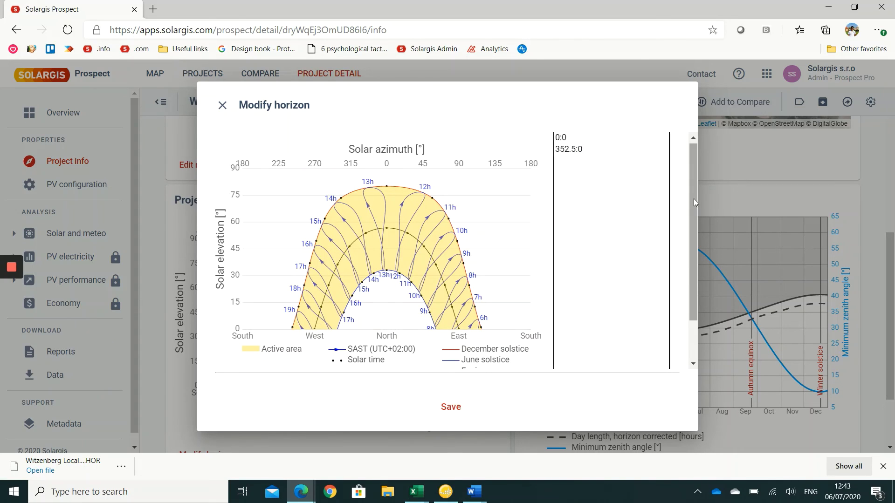
drag(693, 198, 696, 281)
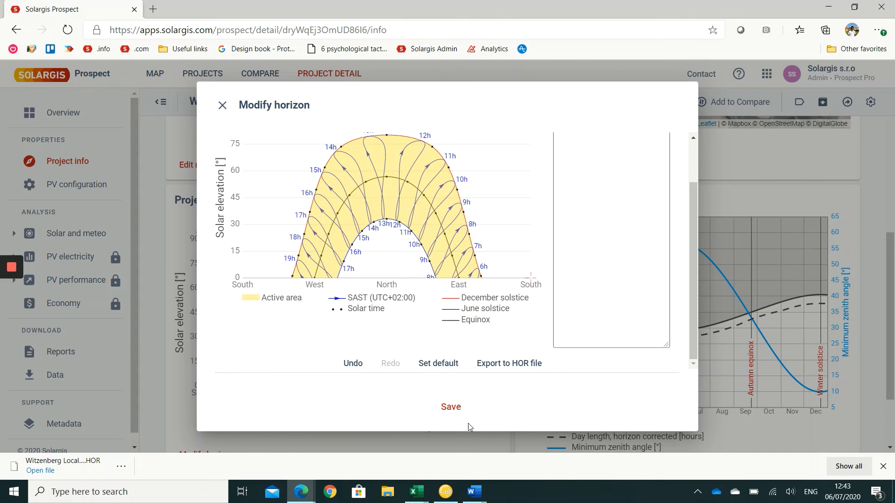
- Save the flat horizon as Custom horizon and go to the project's Data download page
click(459, 408)
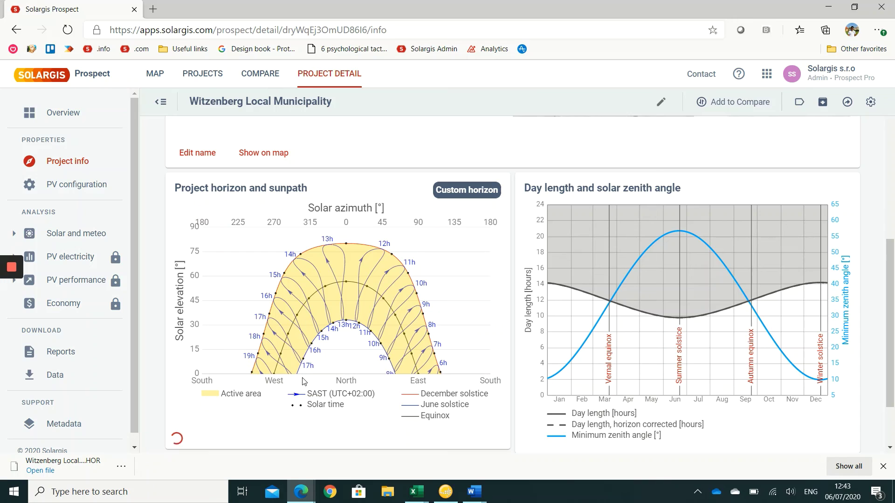
click(82, 378)
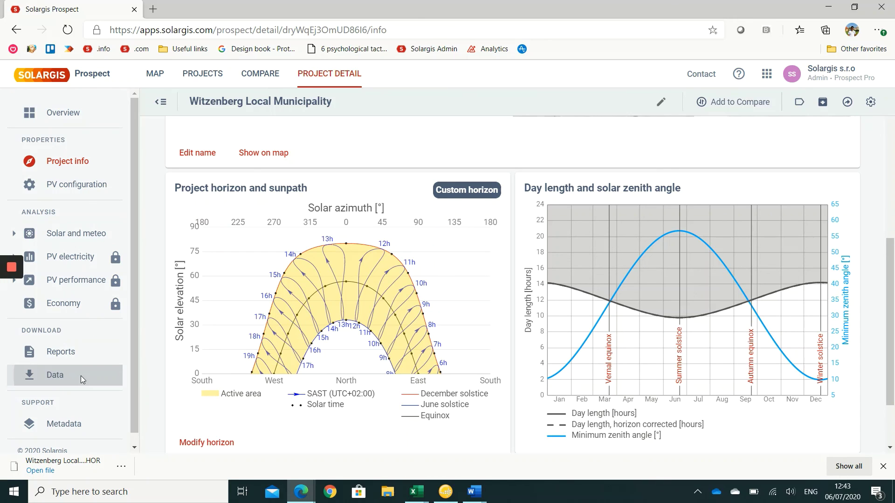